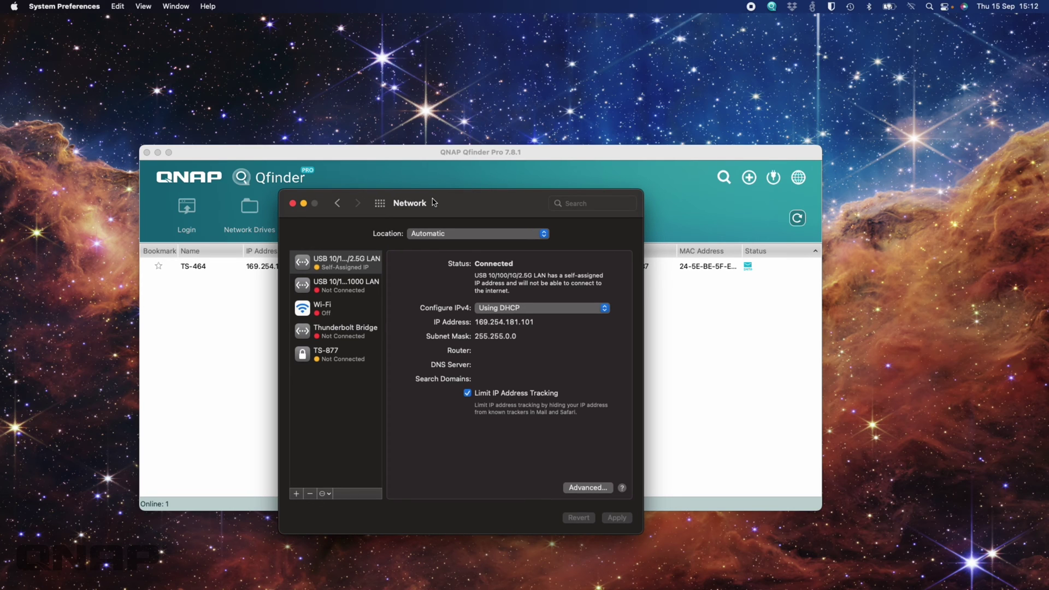
pyautogui.click(345, 270)
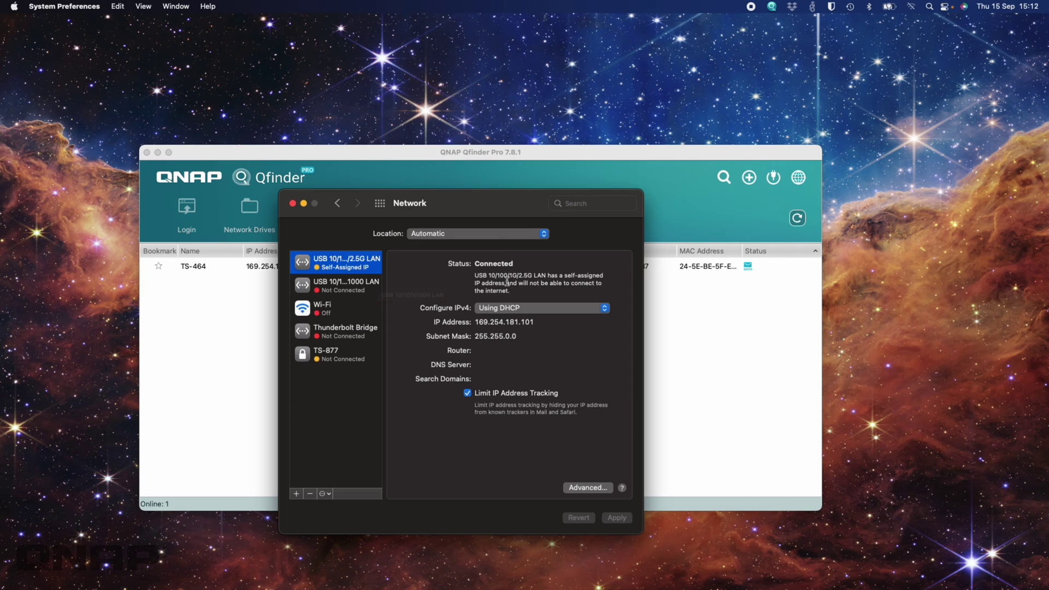
pyautogui.moveTo(498, 204); pyautogui.dragTo(598, 202)
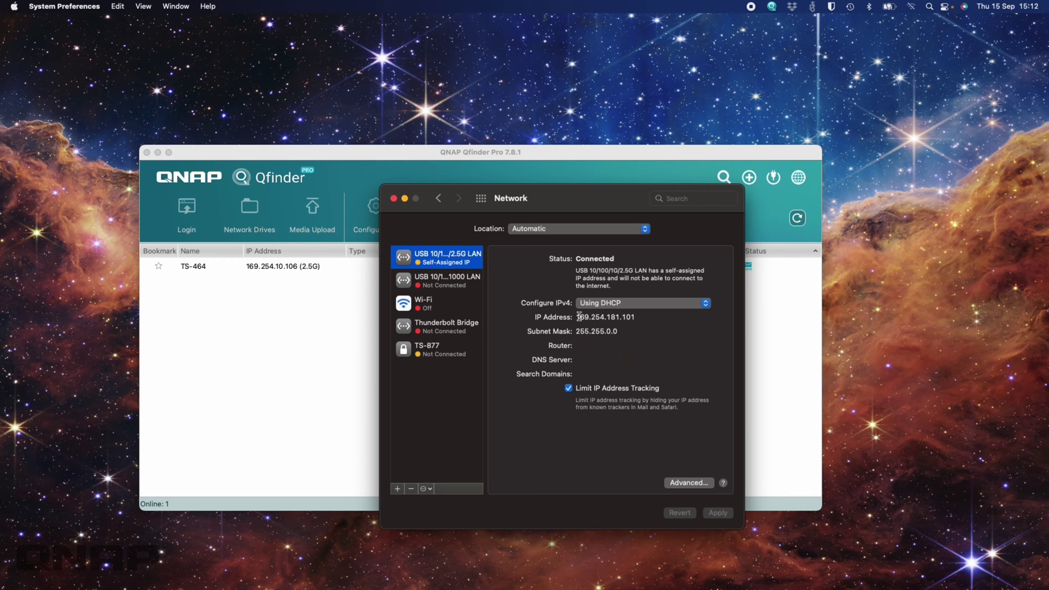
pyautogui.moveTo(577, 317); pyautogui.dragTo(590, 318)
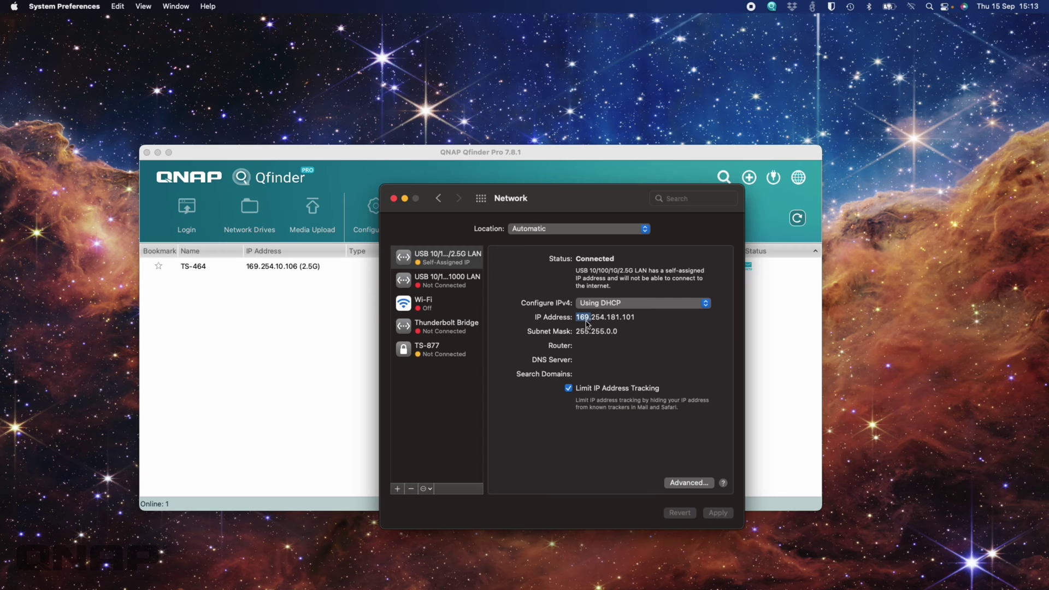
pyautogui.click(594, 319)
pyautogui.doubleClick(593, 319)
pyautogui.moveTo(606, 317); pyautogui.dragTo(638, 317)
# Close the Network settings window and load 169.254.10.106:8080 in Firefox to reach the QTS login page.
pyautogui.click(394, 199)
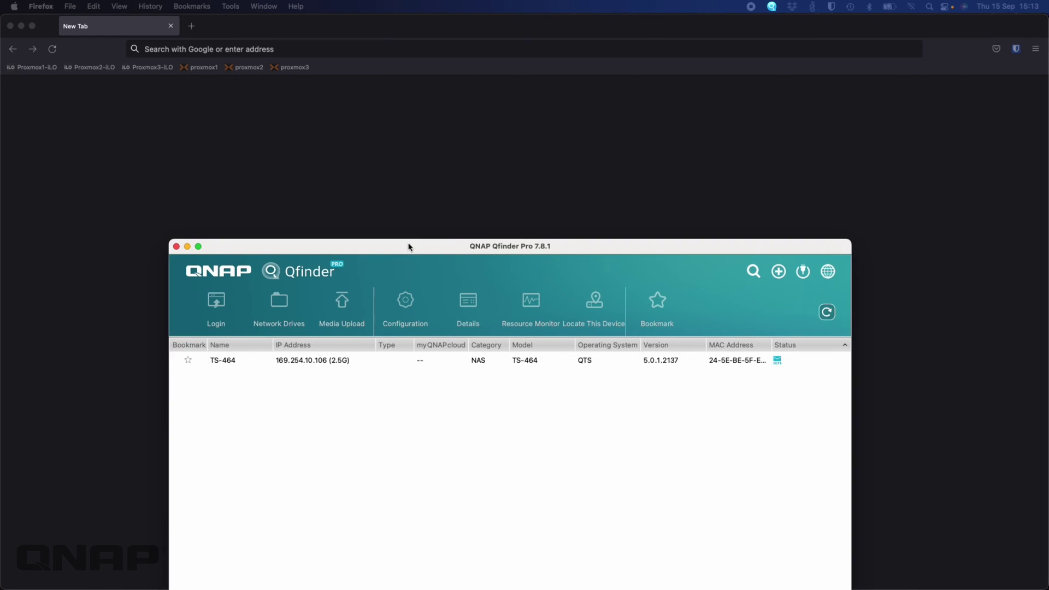
pyautogui.moveTo(380, 228); pyautogui.dragTo(416, 209)
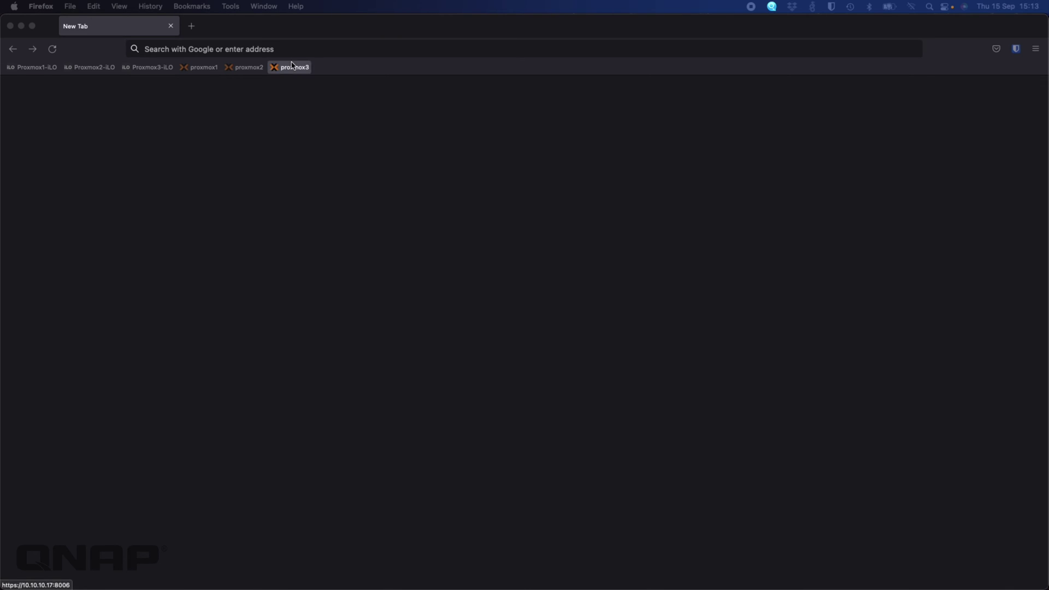
pyautogui.click(292, 51)
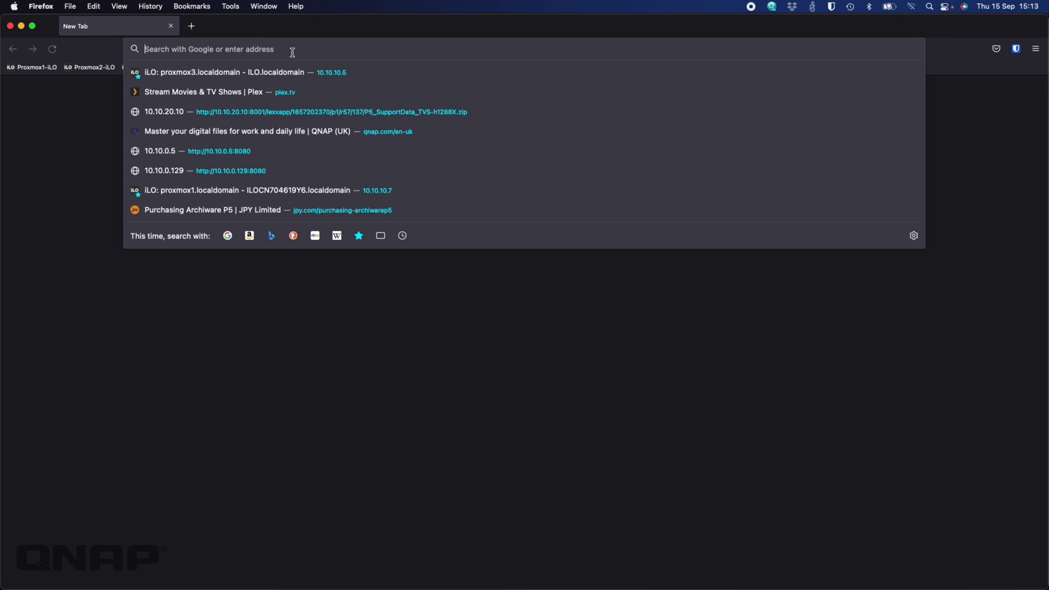
pyautogui.write('16')
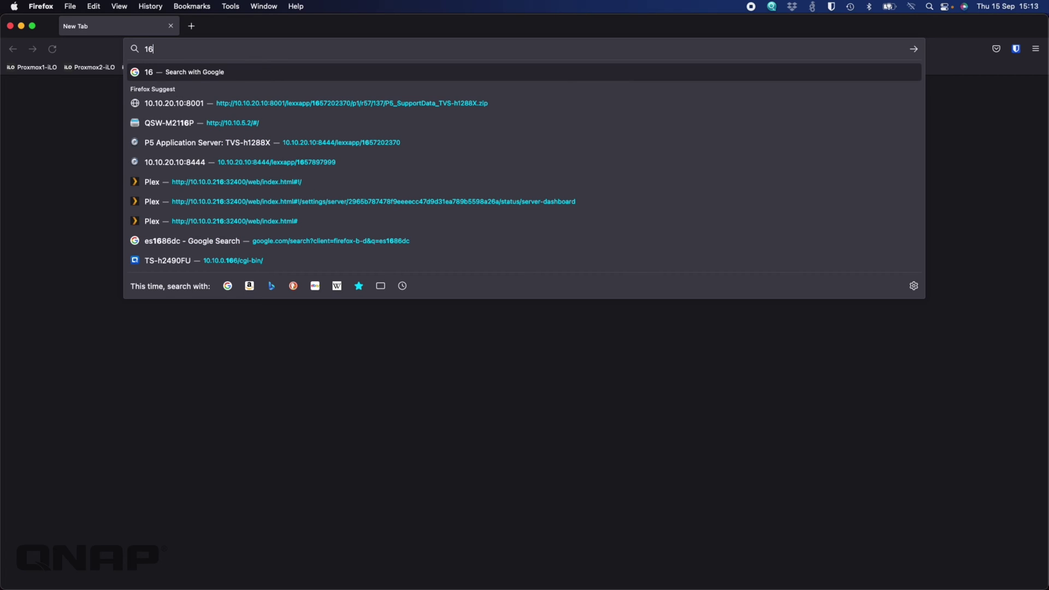
pyautogui.write('9.2')
pyautogui.write('54.10.10')
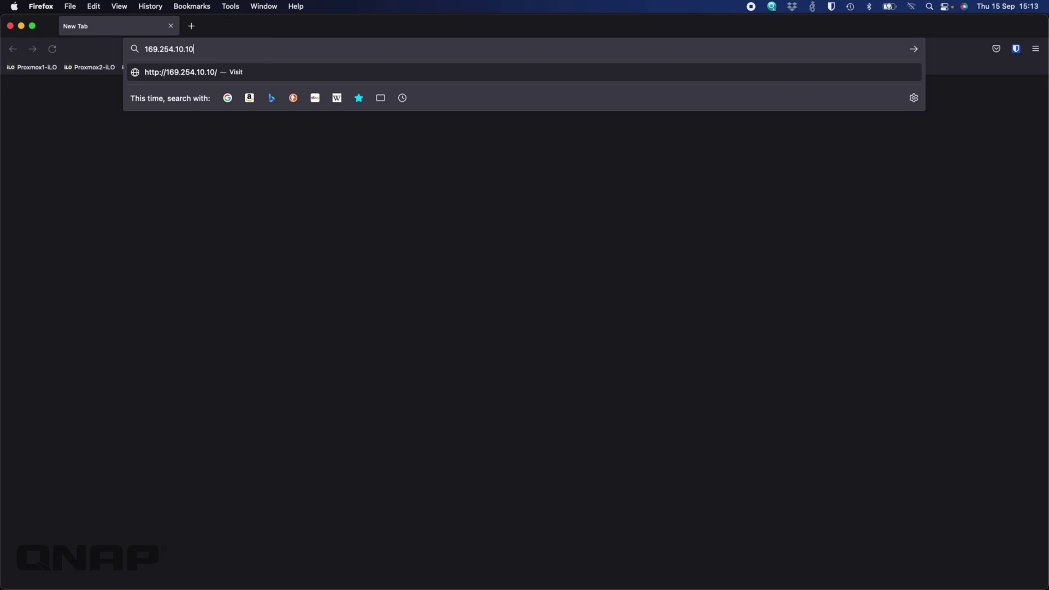
pyautogui.write('6:8080')
pyautogui.press('Return')
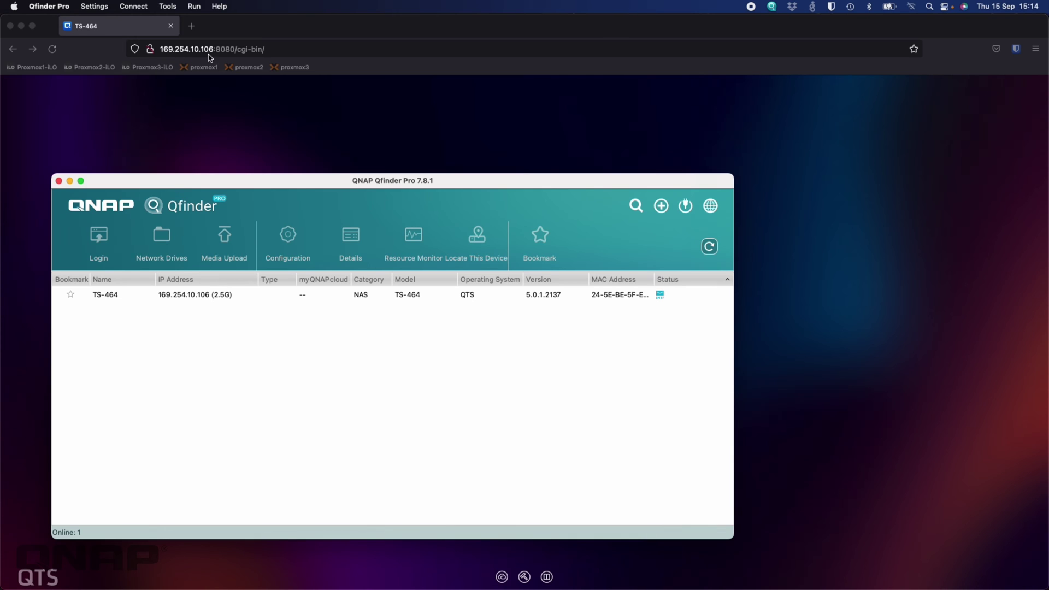
# Log in to QTS with the NAS account's username and password, declining to save the password.
pyautogui.doubleClick(354, 182)
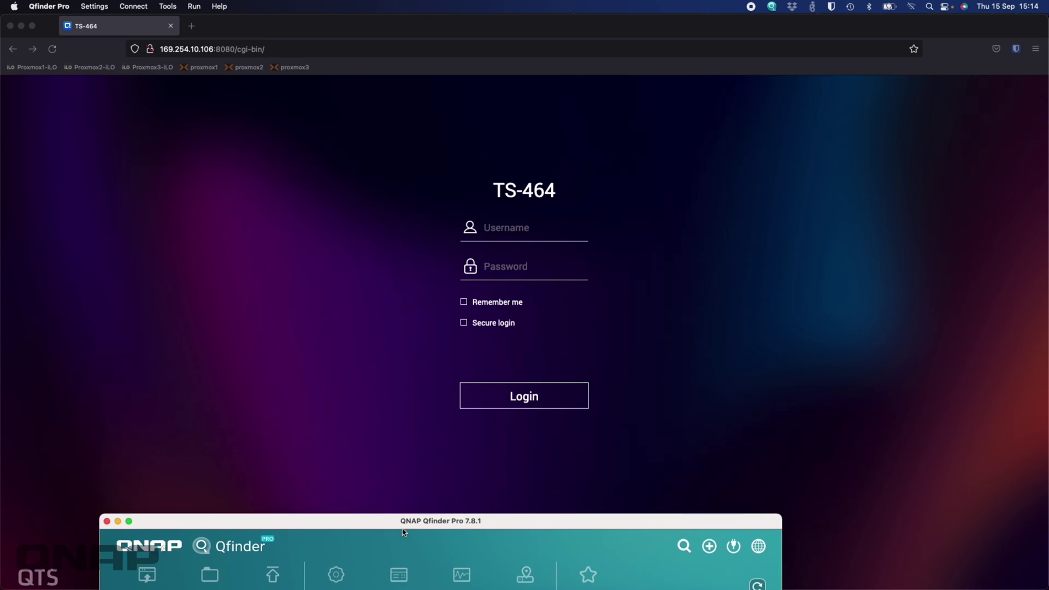
pyautogui.click(517, 232)
pyautogui.write('craig')
pyautogui.press('Tab')
pyautogui.write('••••••••••')
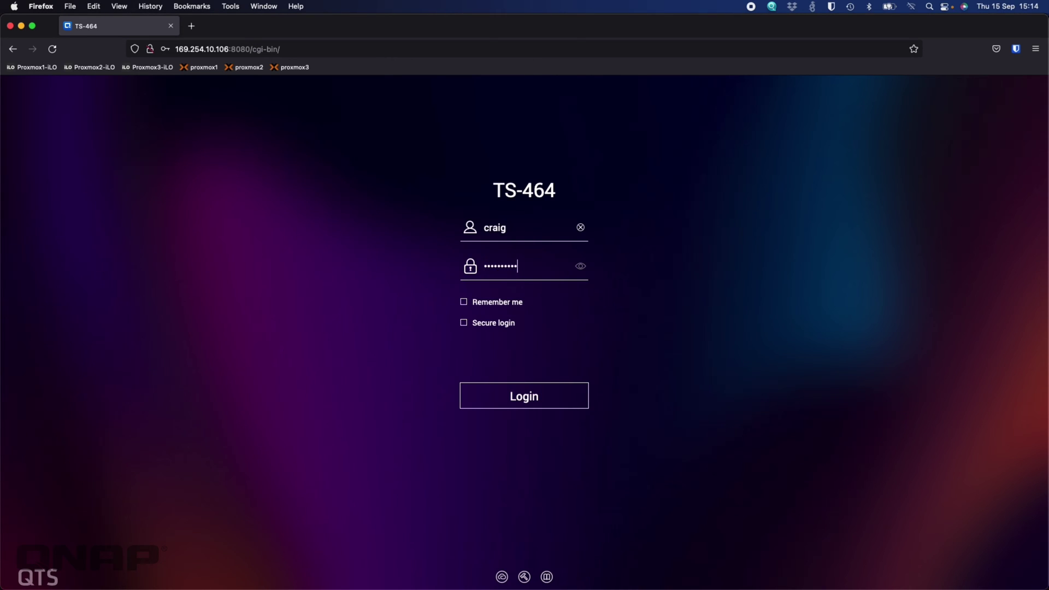
pyautogui.press('Return')
pyautogui.click(292, 194)
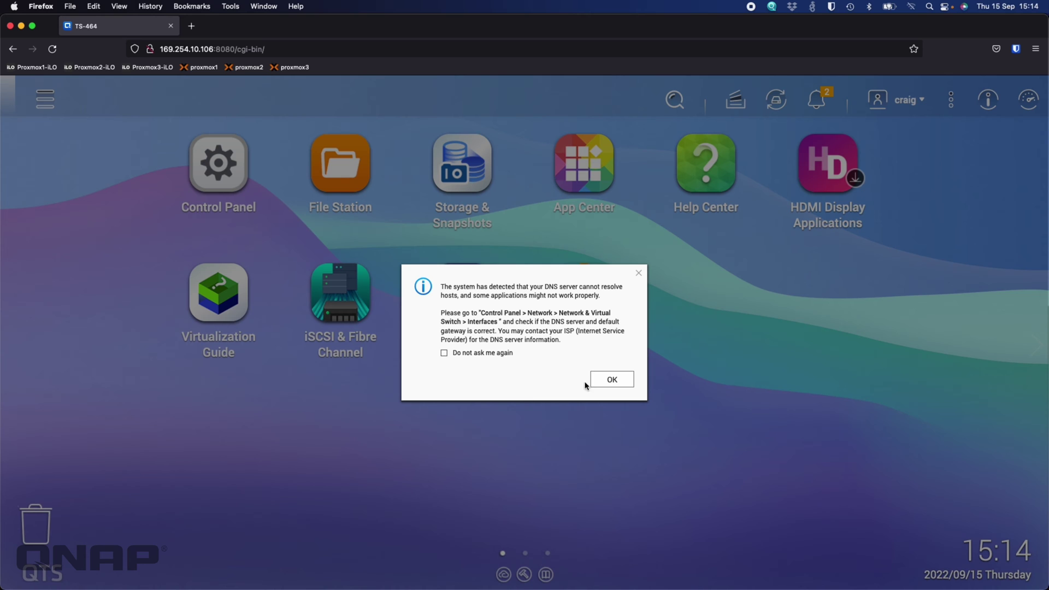
# Acknowledge the DNS resolution warning and clear every alert from the notifications panel.
pyautogui.click(611, 381)
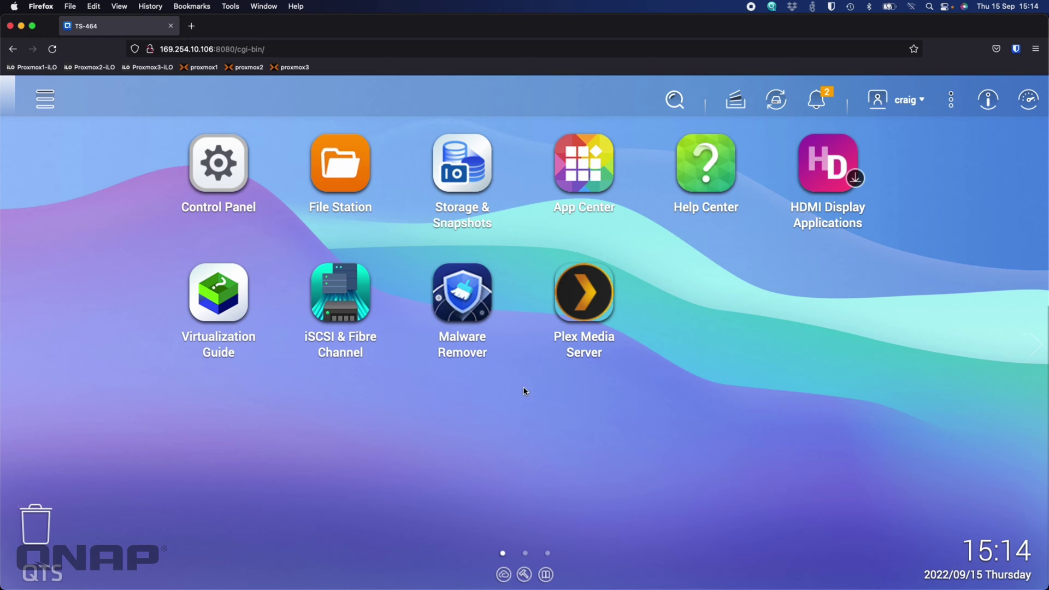
pyautogui.click(818, 100)
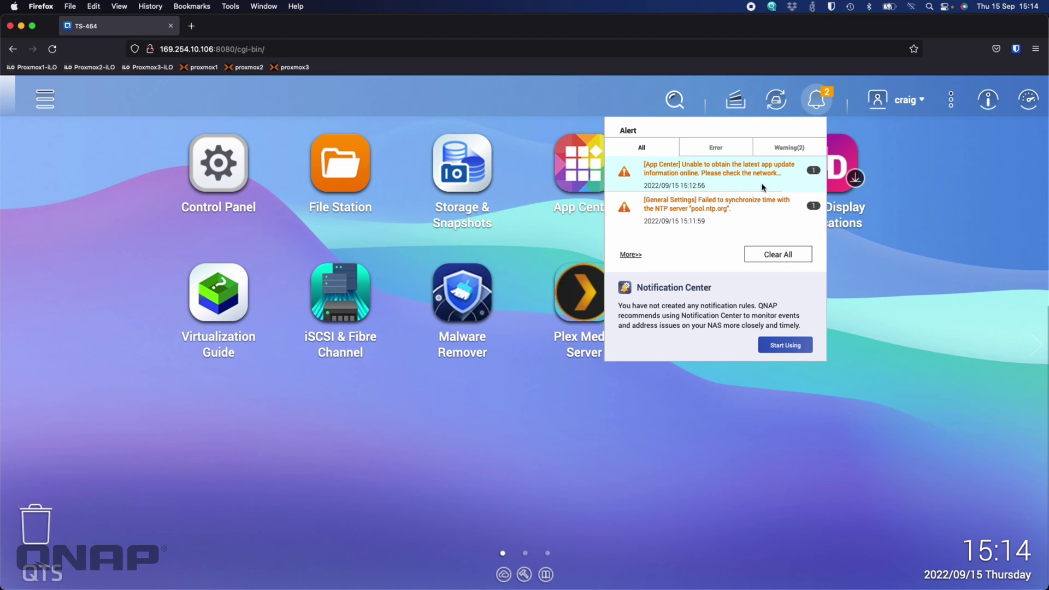
pyautogui.click(789, 258)
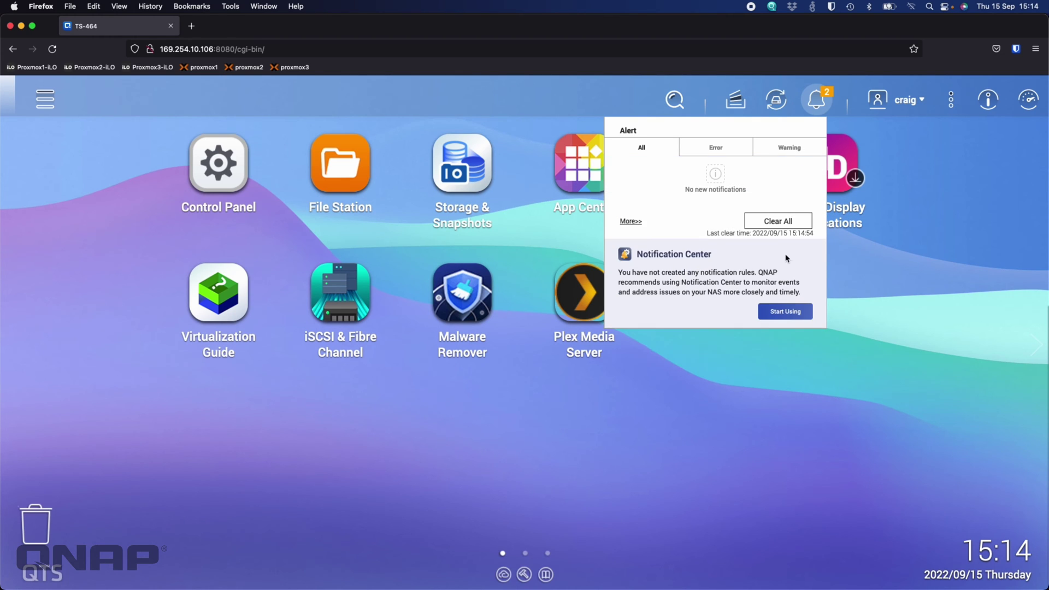
pyautogui.click(789, 398)
pyautogui.click(578, 167)
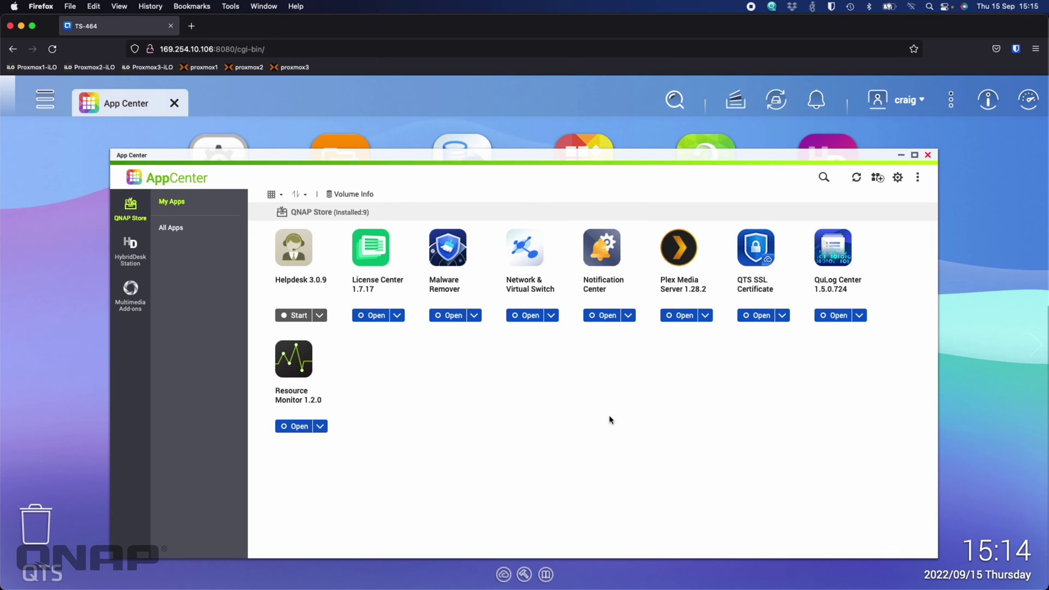
pyautogui.click(187, 230)
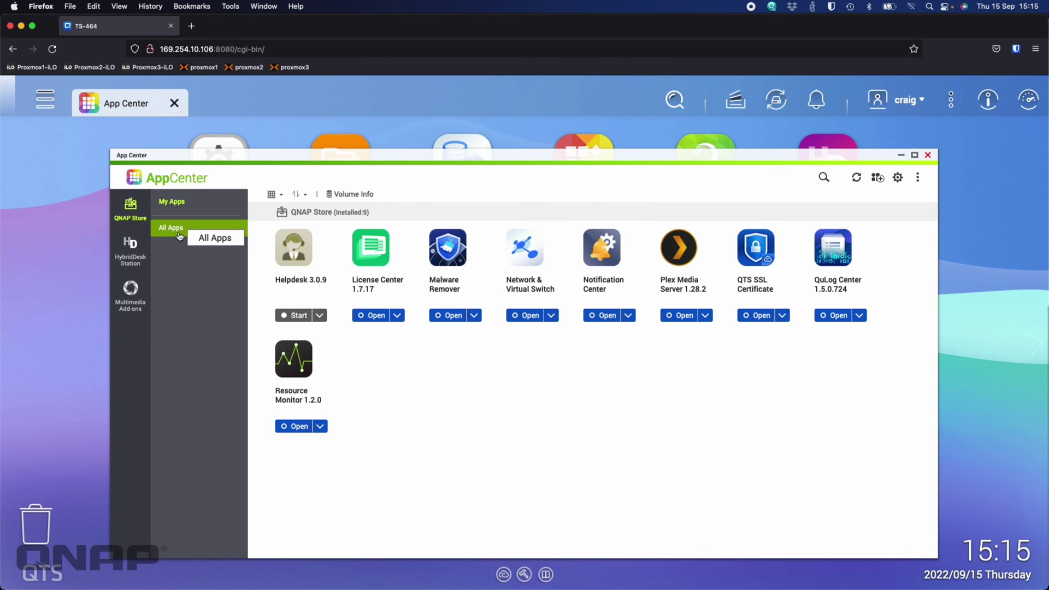
pyautogui.click(162, 225)
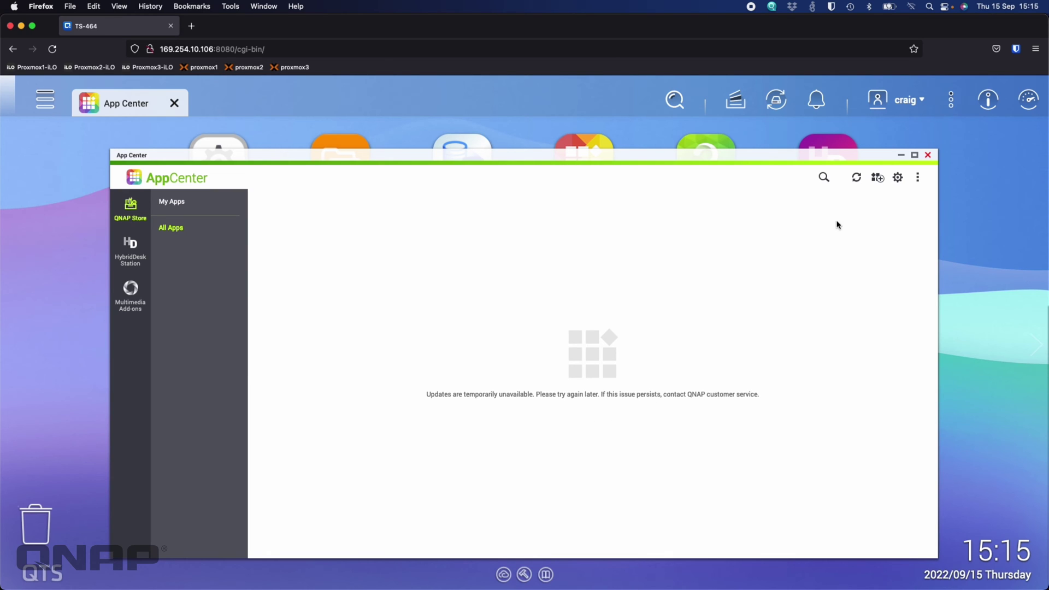
pyautogui.click(928, 156)
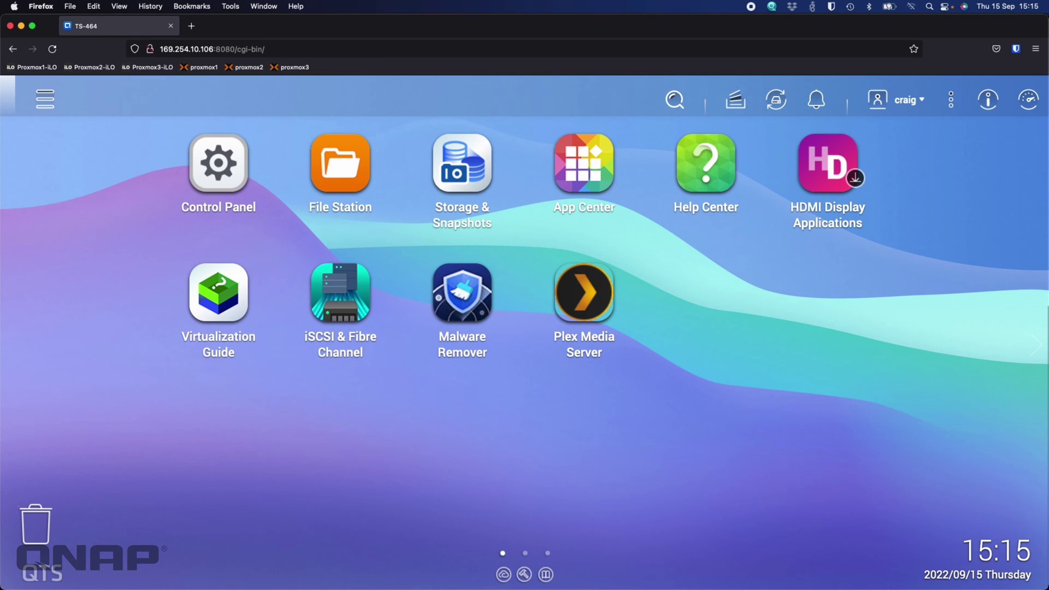
# Select the TS-464 in Qfinder Pro and sign in for Network Drives with the NAS username and password.
pyautogui.moveTo(432, 278); pyautogui.dragTo(449, 174)
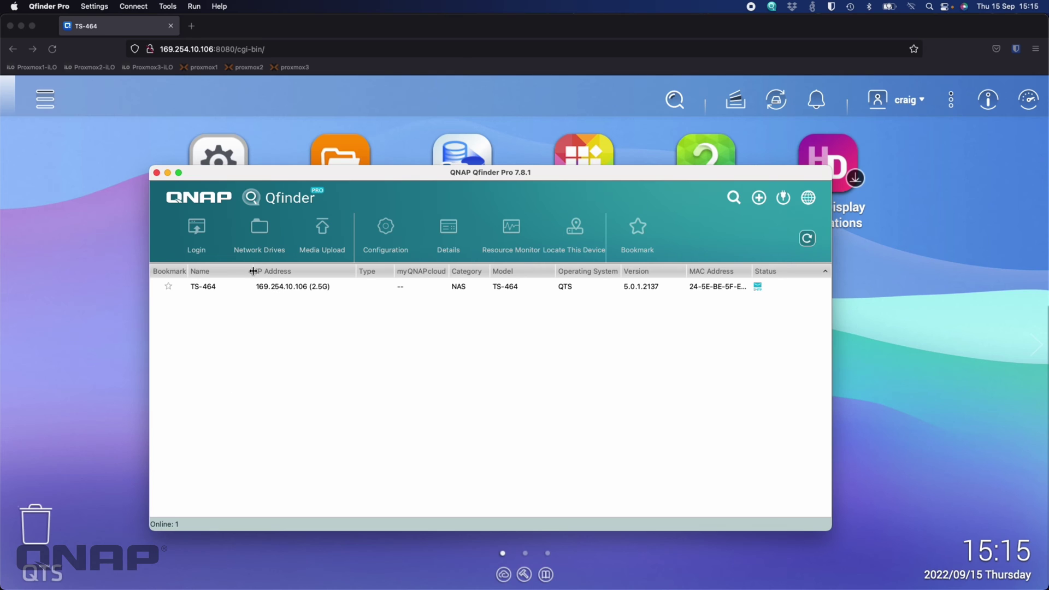
pyautogui.click(213, 285)
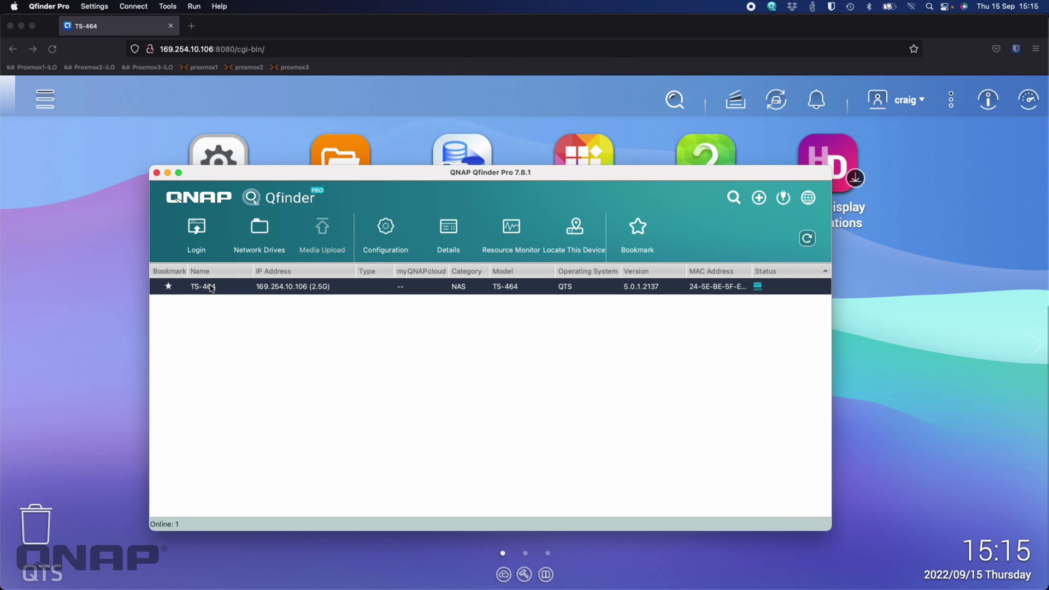
pyautogui.click(261, 230)
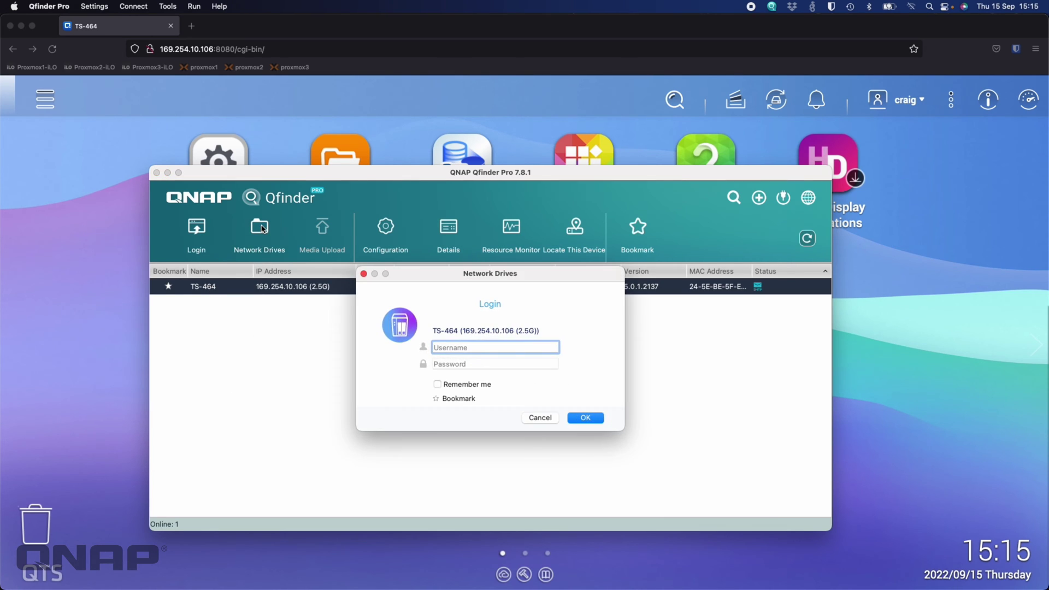
pyautogui.write('craig')
pyautogui.press('Tab')
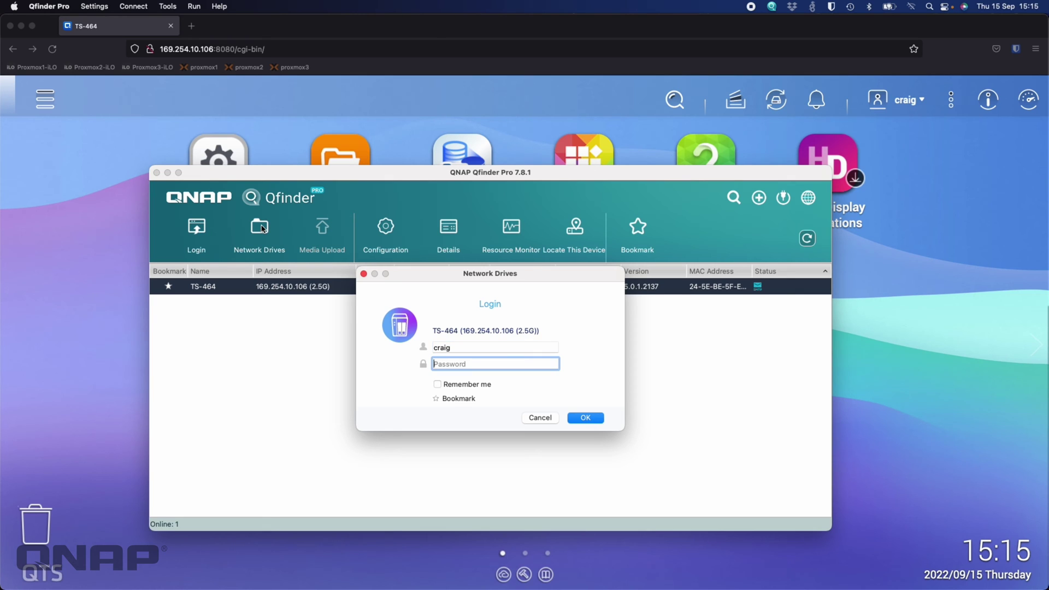
pyautogui.write('•••••••••')
pyautogui.press('Return')
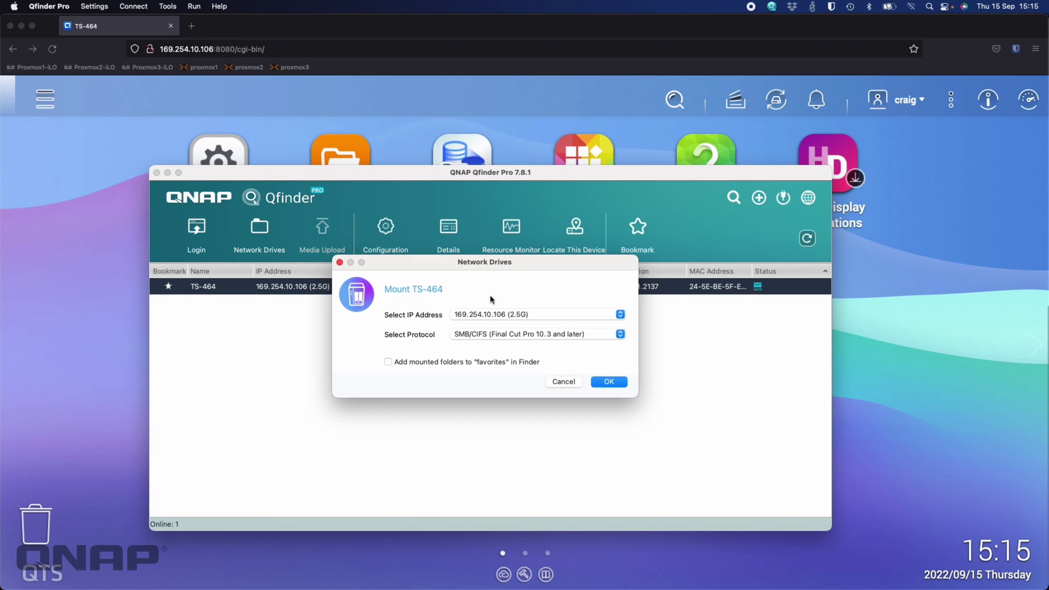
# Confirm the mount settings with IP 169.254.10.106 (2.5G) and the SMB/CIFS protocol.
pyautogui.click(560, 319)
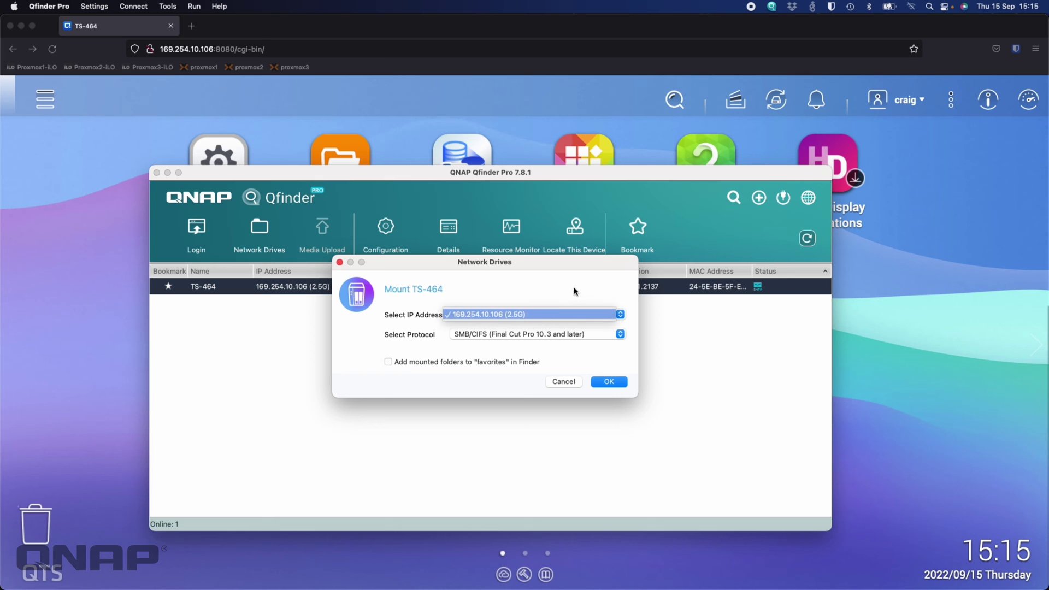
pyautogui.click(566, 314)
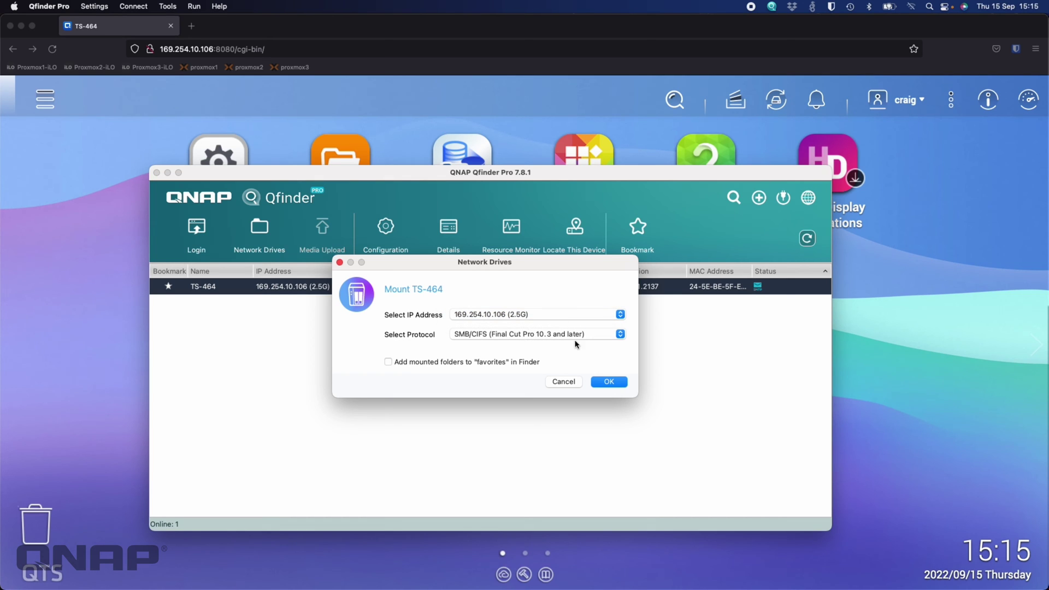
pyautogui.click(613, 335)
pyautogui.click(559, 288)
pyautogui.click(608, 383)
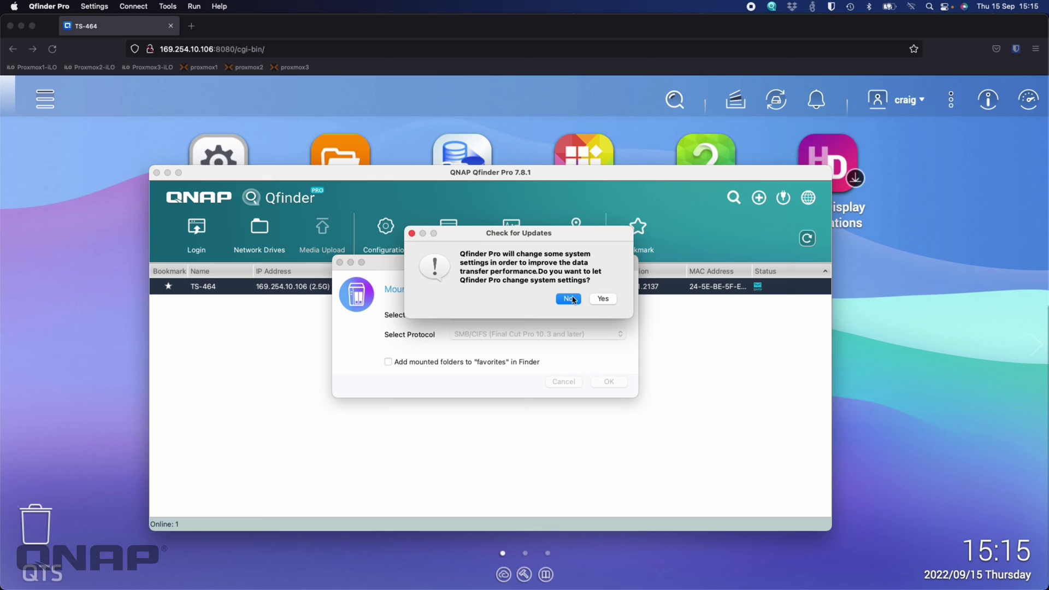
# Authorise system changes with the Mac password, connect to 169.254.10.106 and mount the Media volume.
pyautogui.click(604, 298)
pyautogui.write('********')
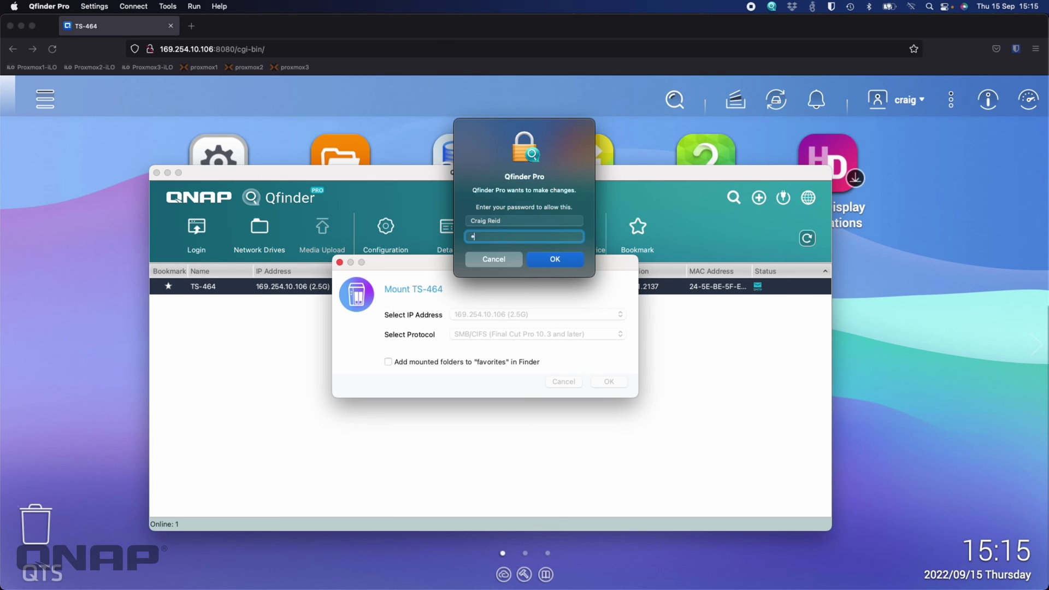
pyautogui.write('**')
pyautogui.press('Return')
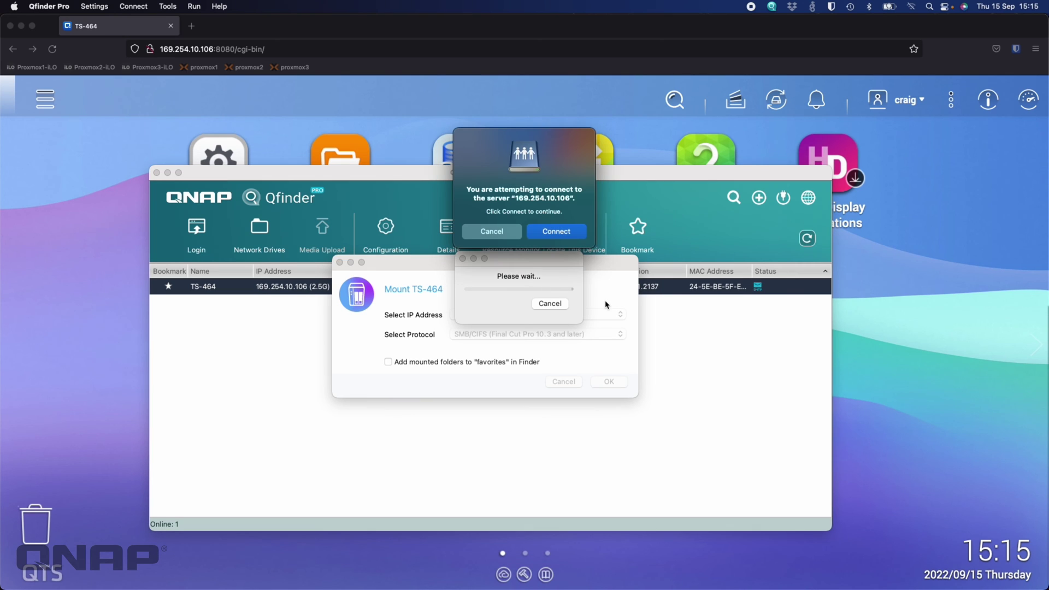
pyautogui.click(547, 233)
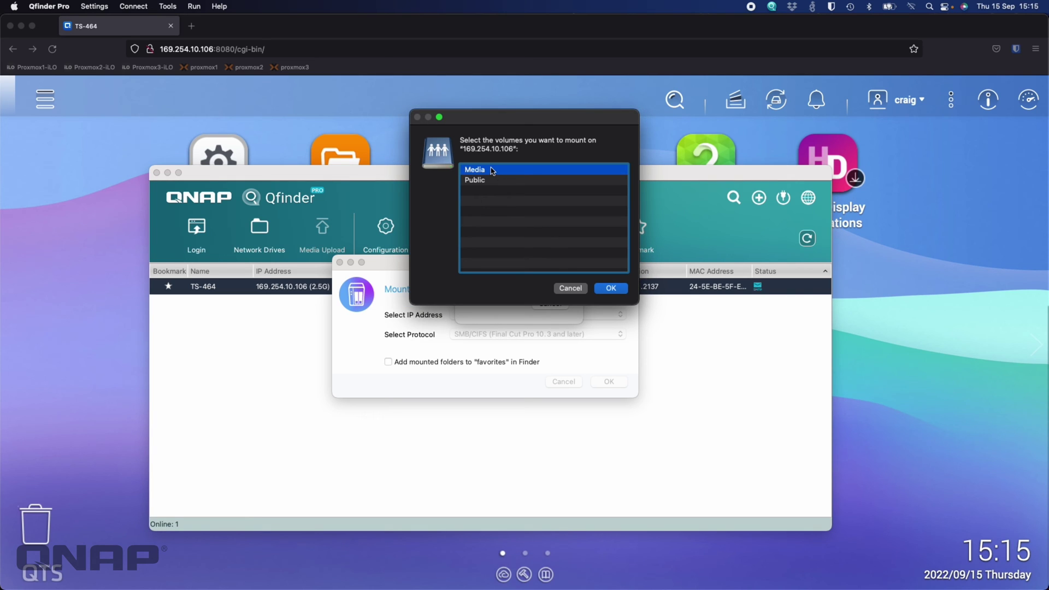
pyautogui.click(612, 288)
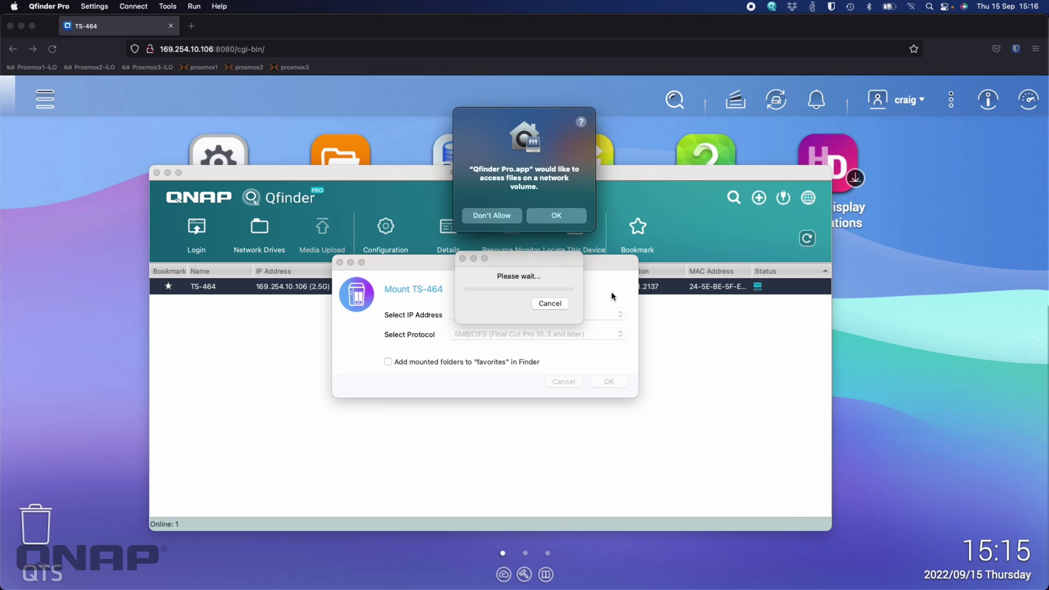
pyautogui.click(557, 217)
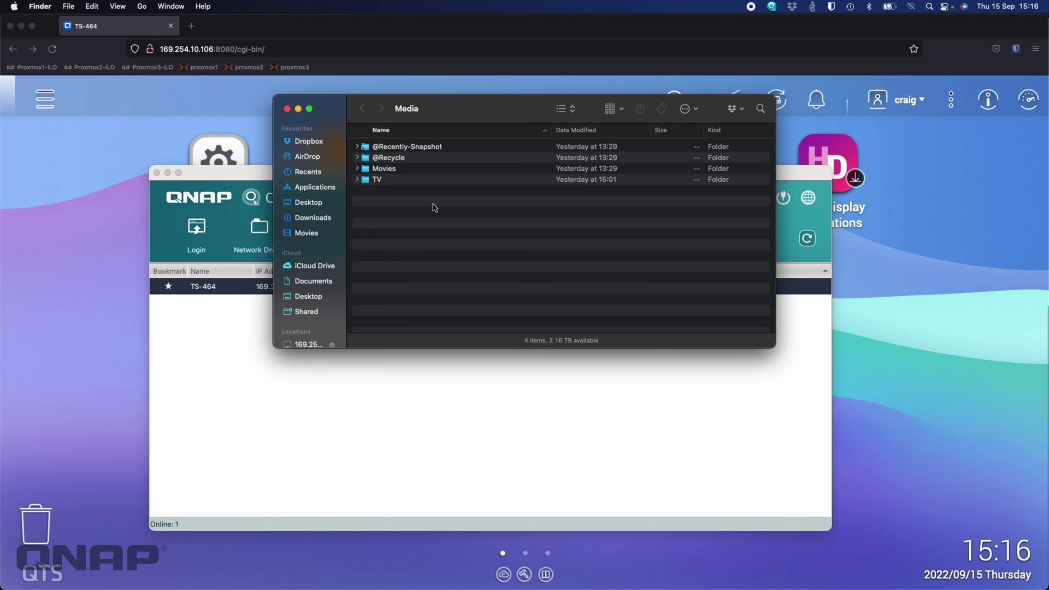
# Open the Movies folder on the Media share and scroll through its five .mov films.
pyautogui.doubleClick(406, 169)
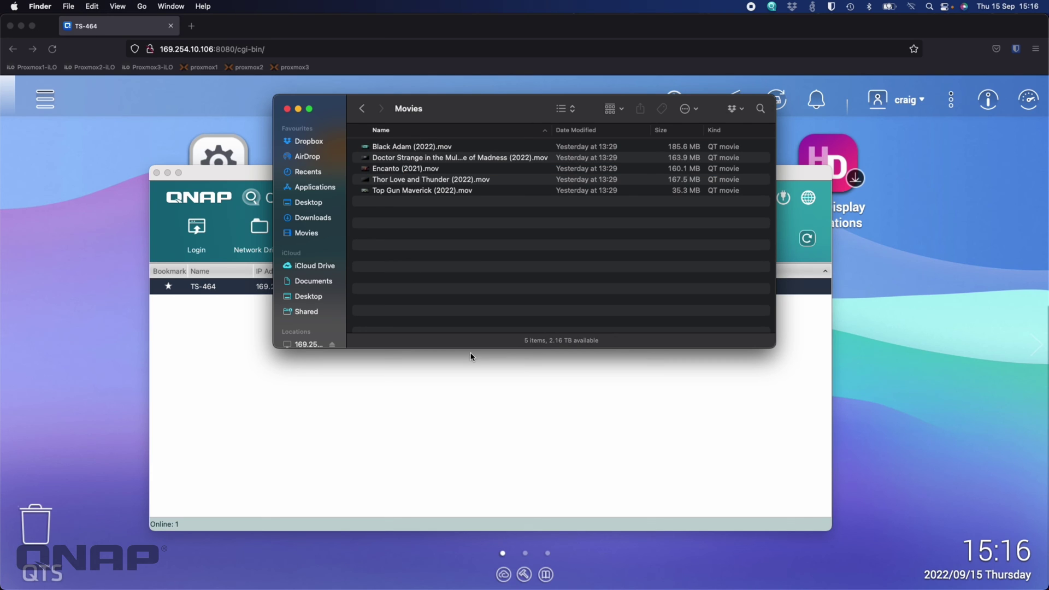
pyautogui.scroll(-2, 311, 295)
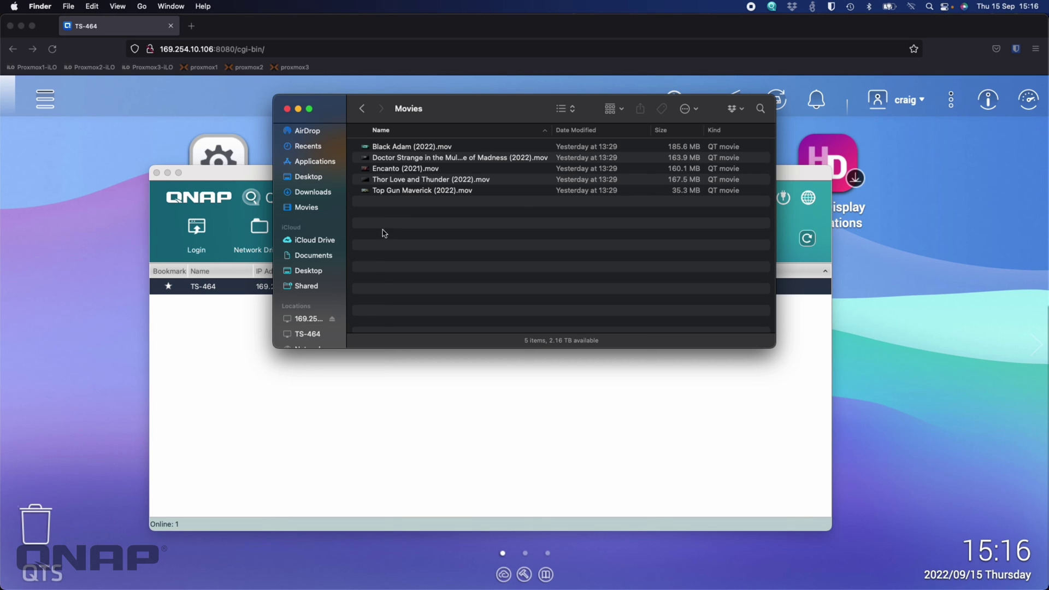
# Copy the Doctor Strange .mov file from the NAS Movies folder to the Mac's Desktop.
pyautogui.click(399, 192)
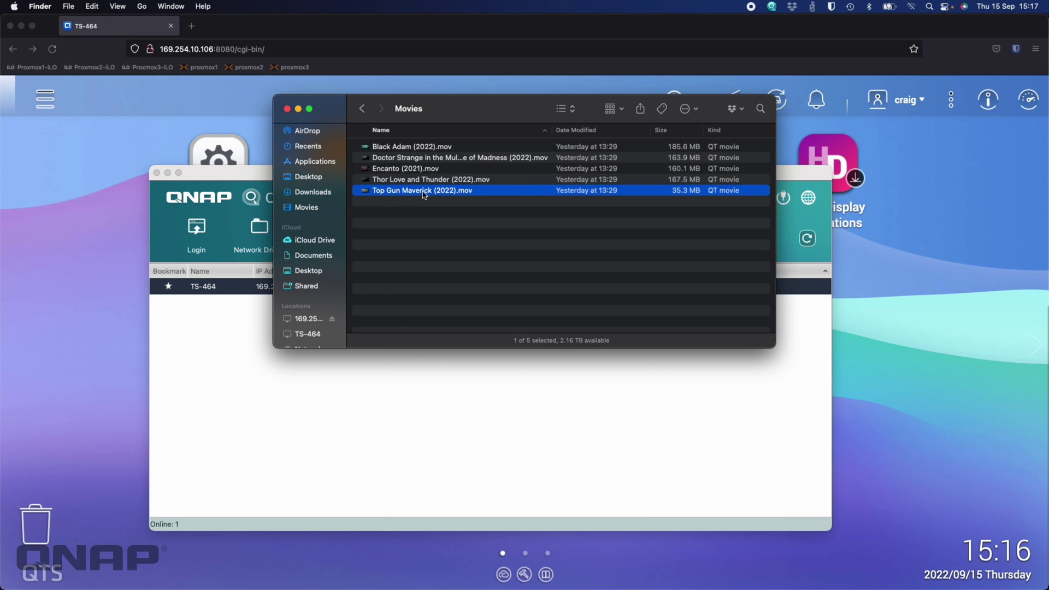
pyautogui.click(407, 147)
pyautogui.moveTo(407, 161); pyautogui.dragTo(320, 180)
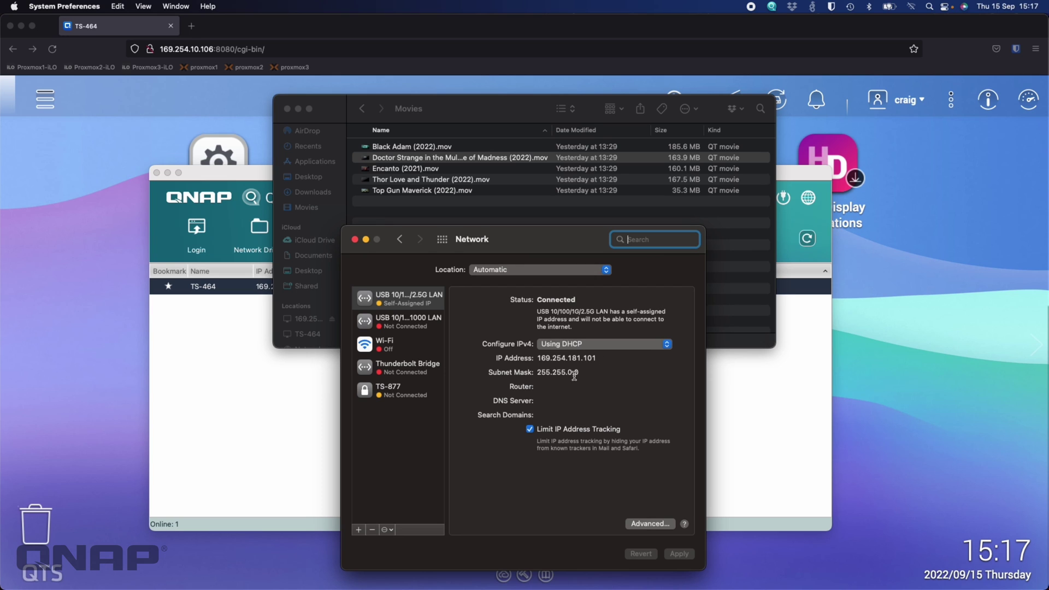
pyautogui.click(649, 523)
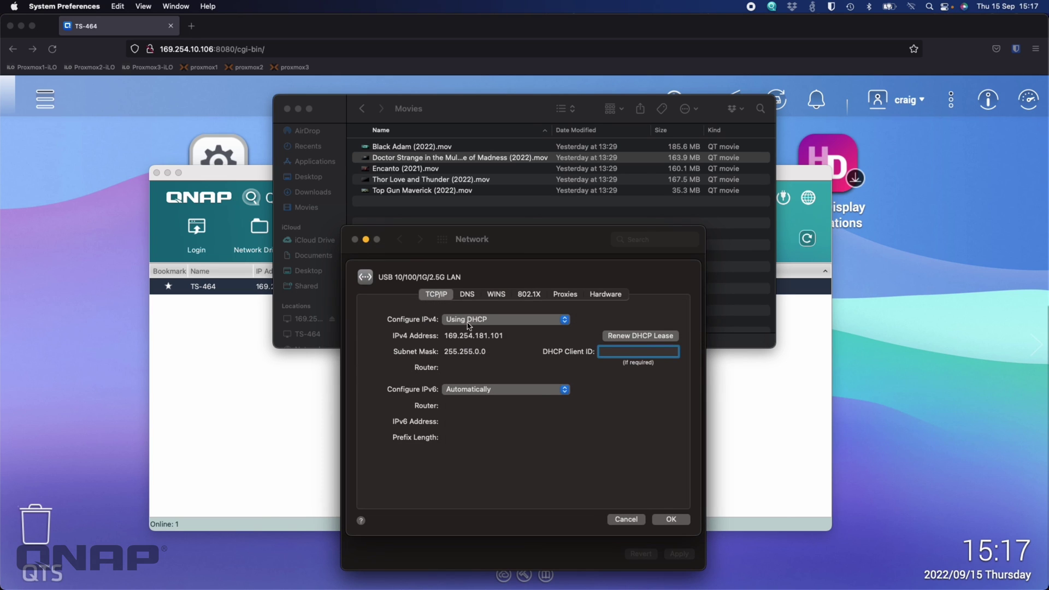
pyautogui.click(467, 323)
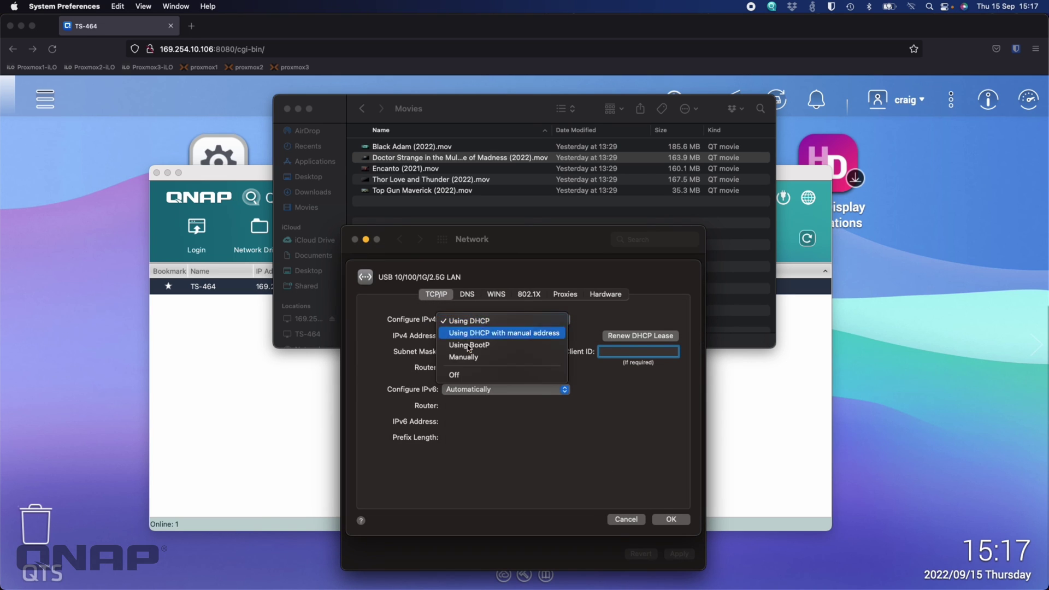
pyautogui.click(464, 357)
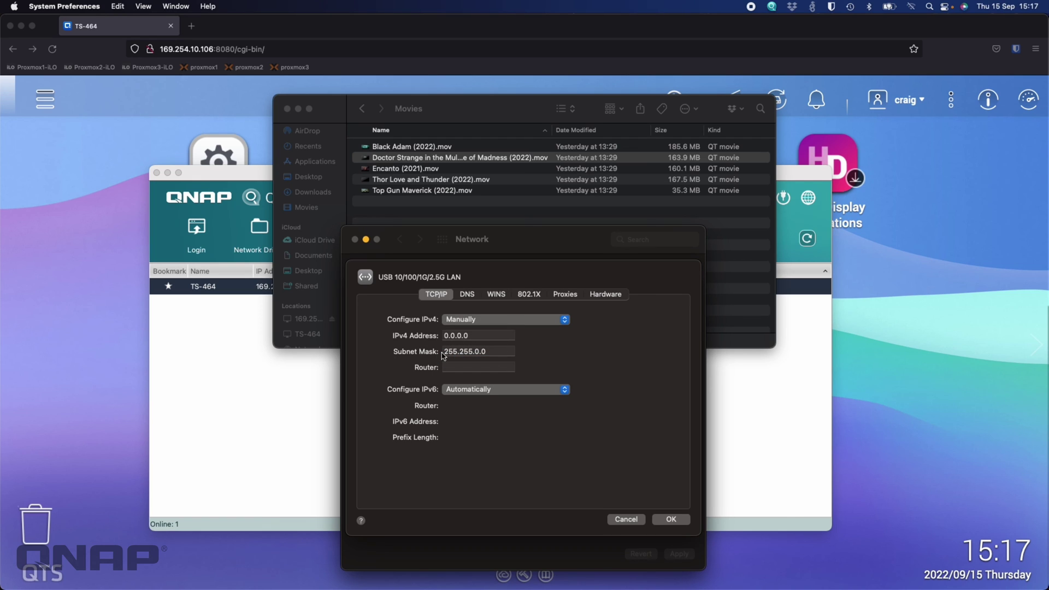
pyautogui.click(631, 523)
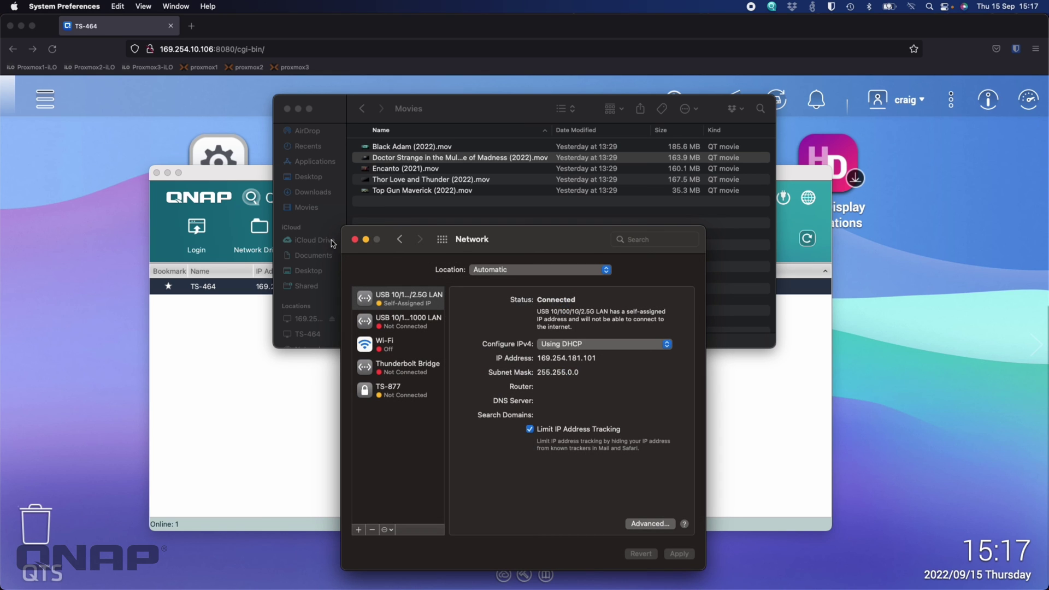
# Close Network preferences and Finder, then launch Network & Virtual Switch from the QTS Main Menu, skipping its guides.
pyautogui.click(355, 240)
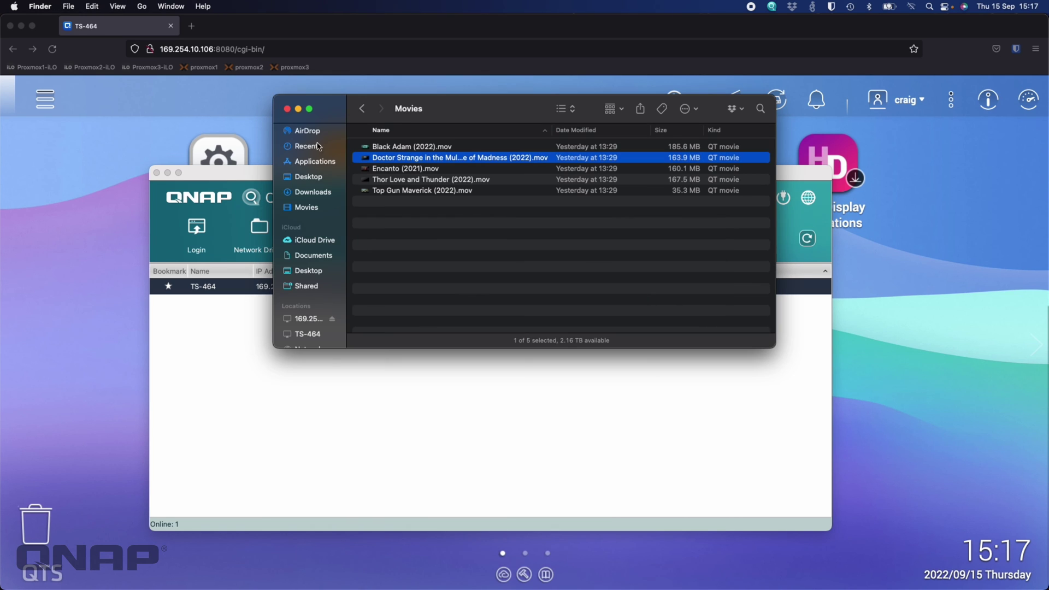
pyautogui.click(288, 110)
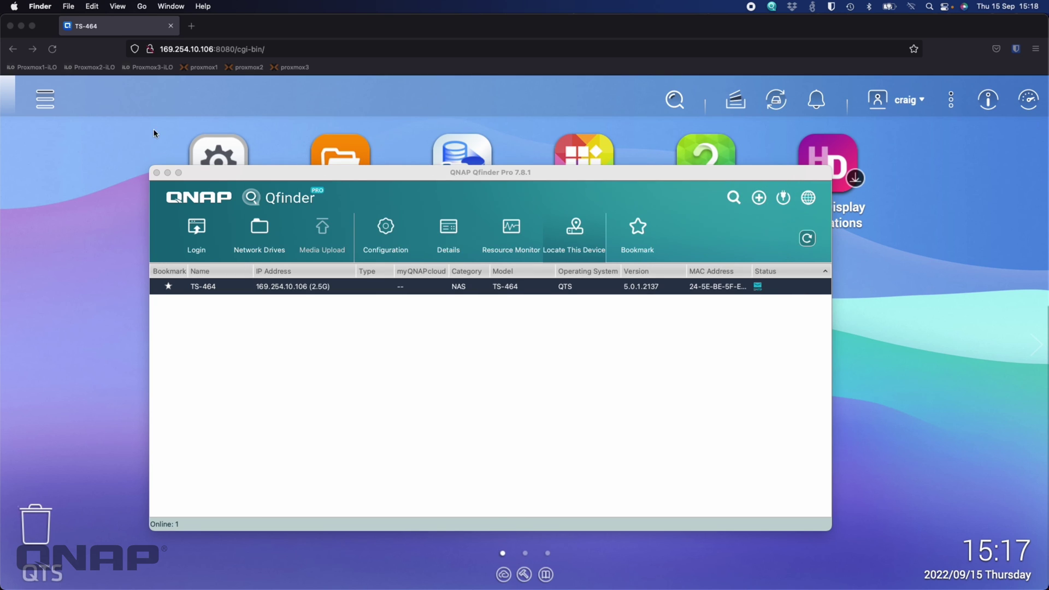
pyautogui.click(60, 112)
pyautogui.click(52, 108)
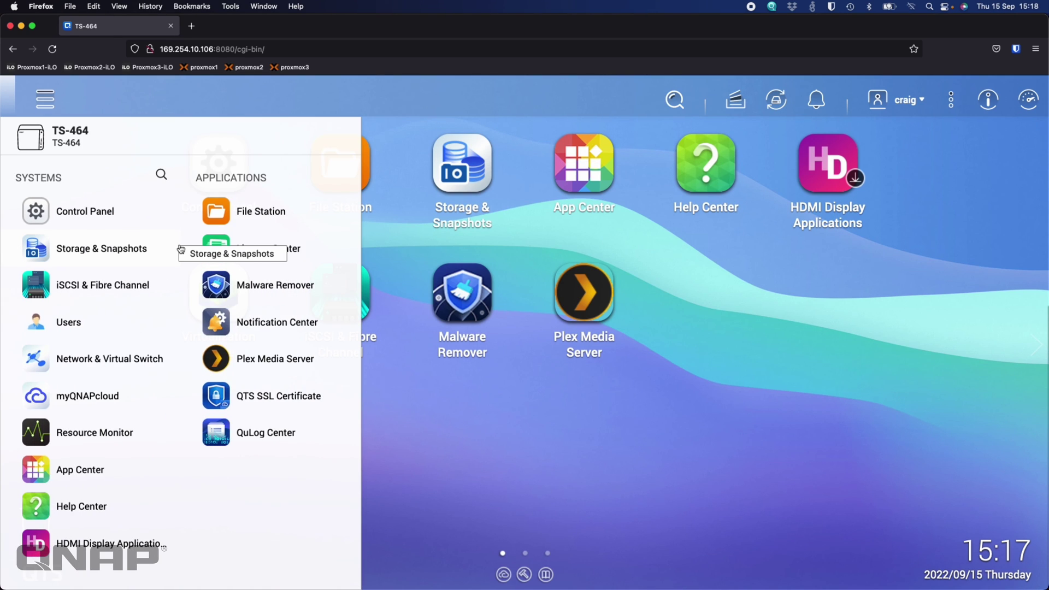
pyautogui.click(133, 357)
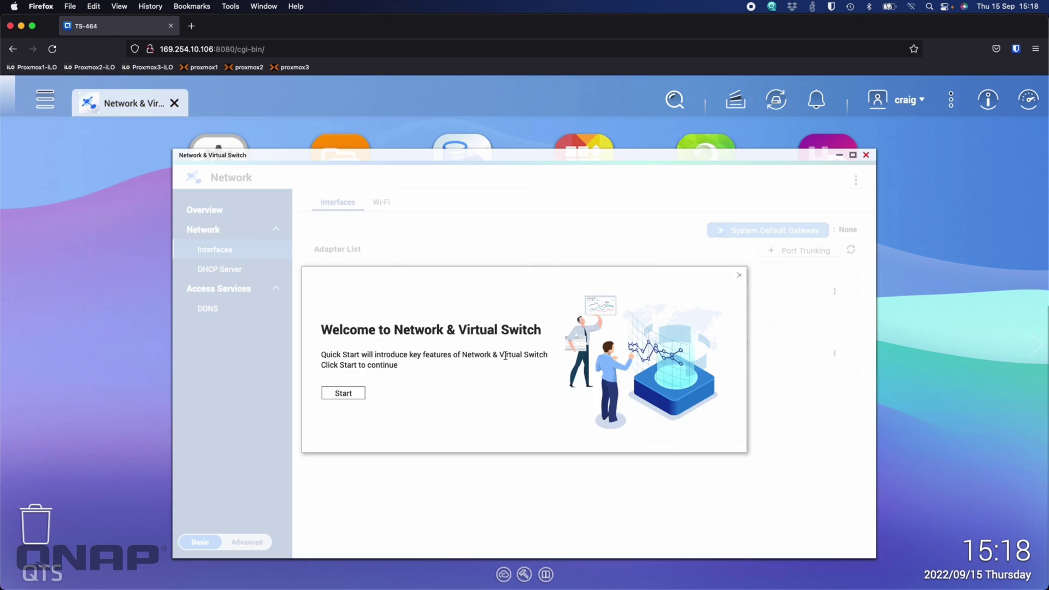
pyautogui.click(739, 275)
pyautogui.click(607, 400)
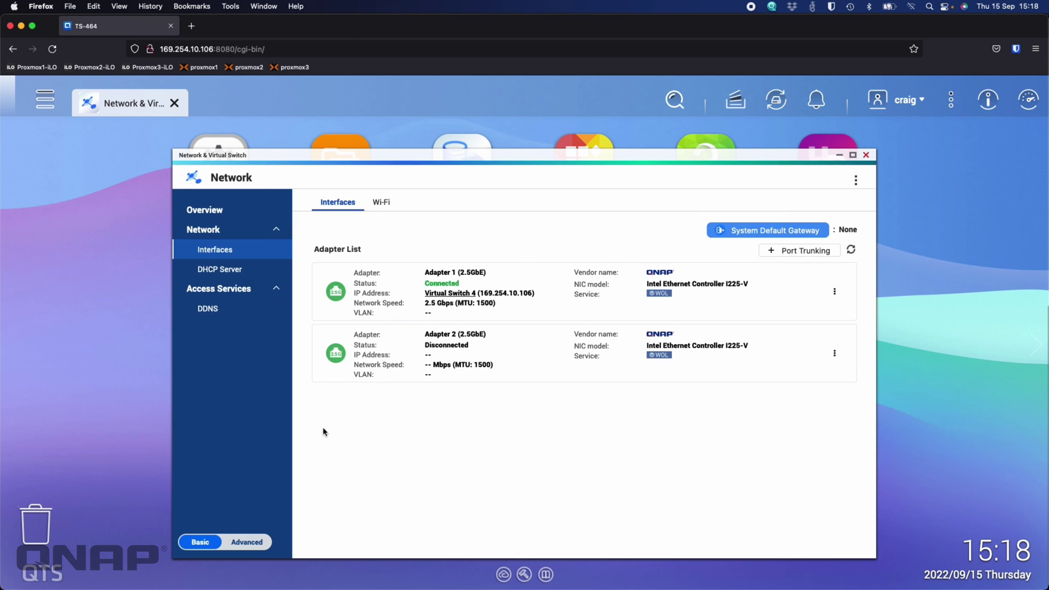